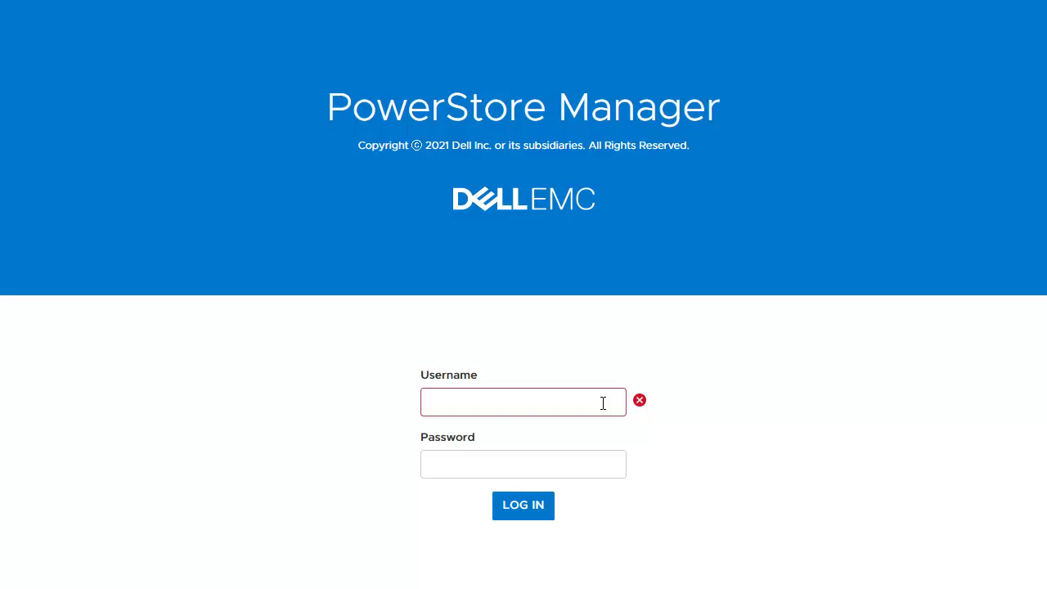
Sign in to PowerStore Manager with the admin account username and its password
left_click(603, 402)
type("admin")
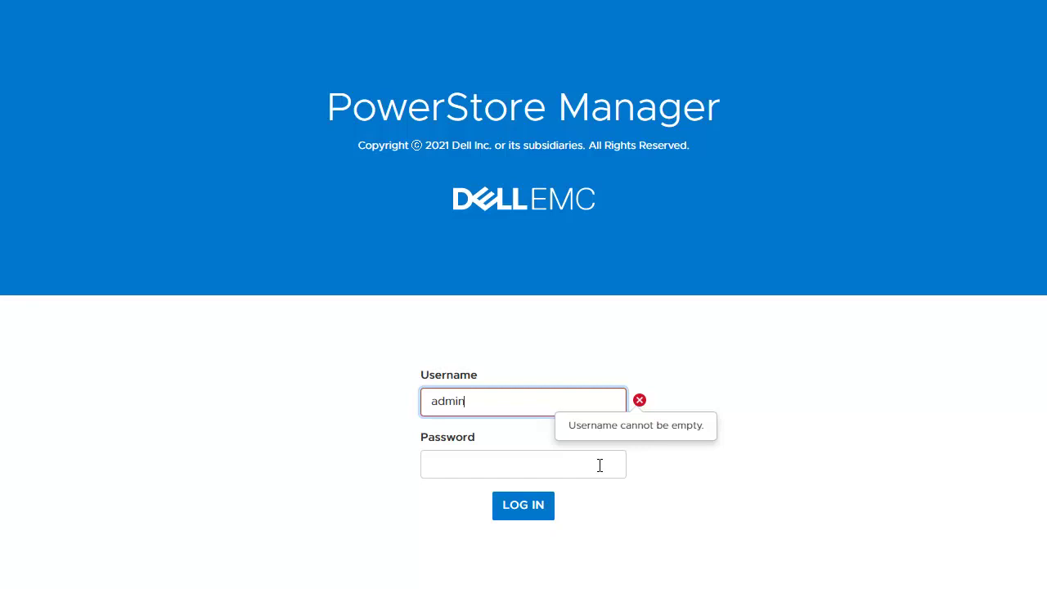
left_click(599, 465)
type("************")
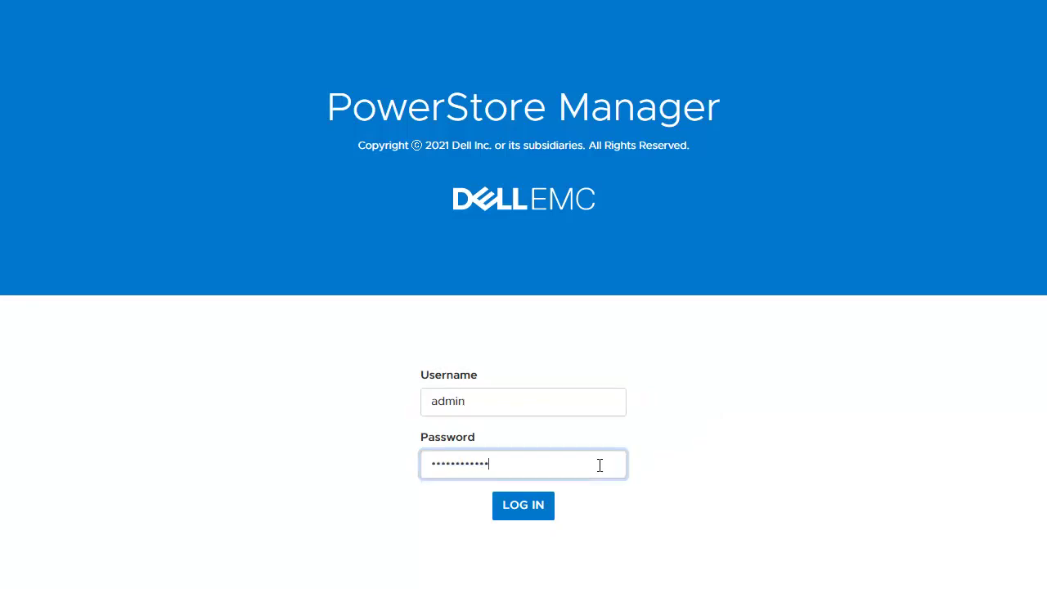
left_click(544, 516)
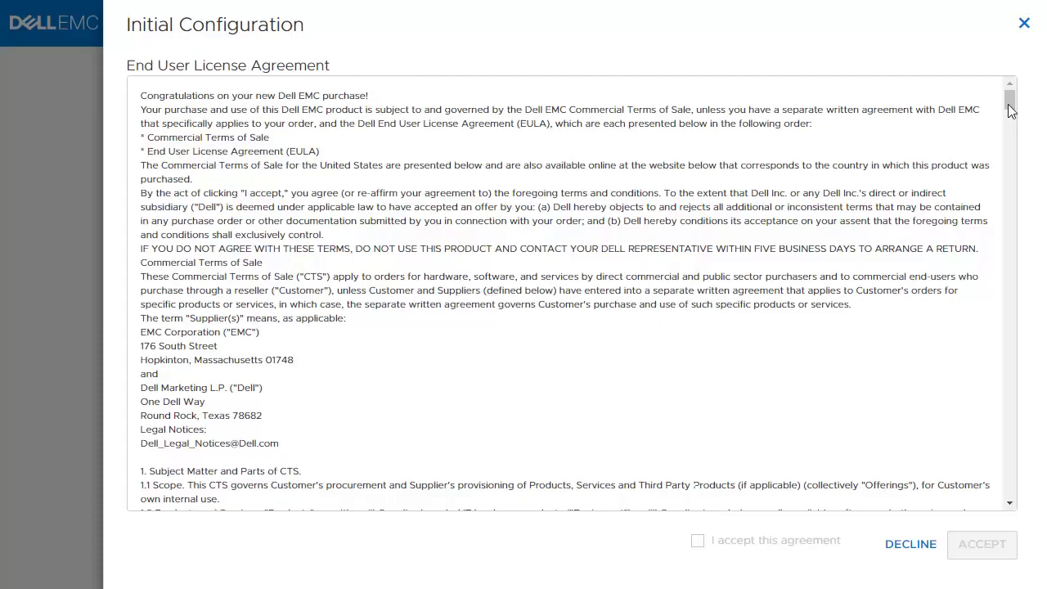
Scroll through the license agreement, tick 'I accept this agreement' and accept it
left_click_drag(1008, 103, 1010, 511)
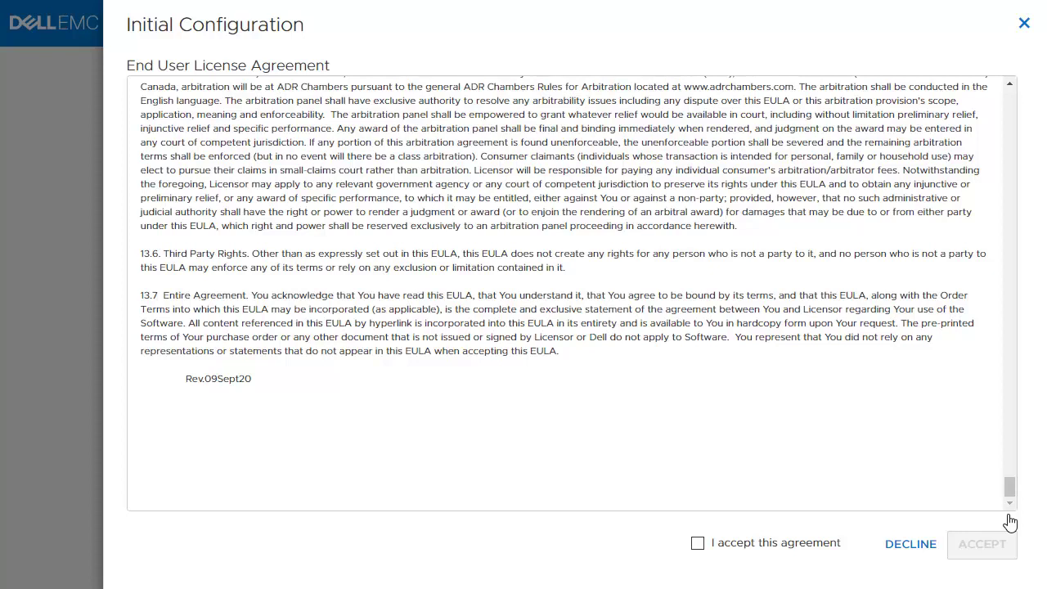
left_click(819, 547)
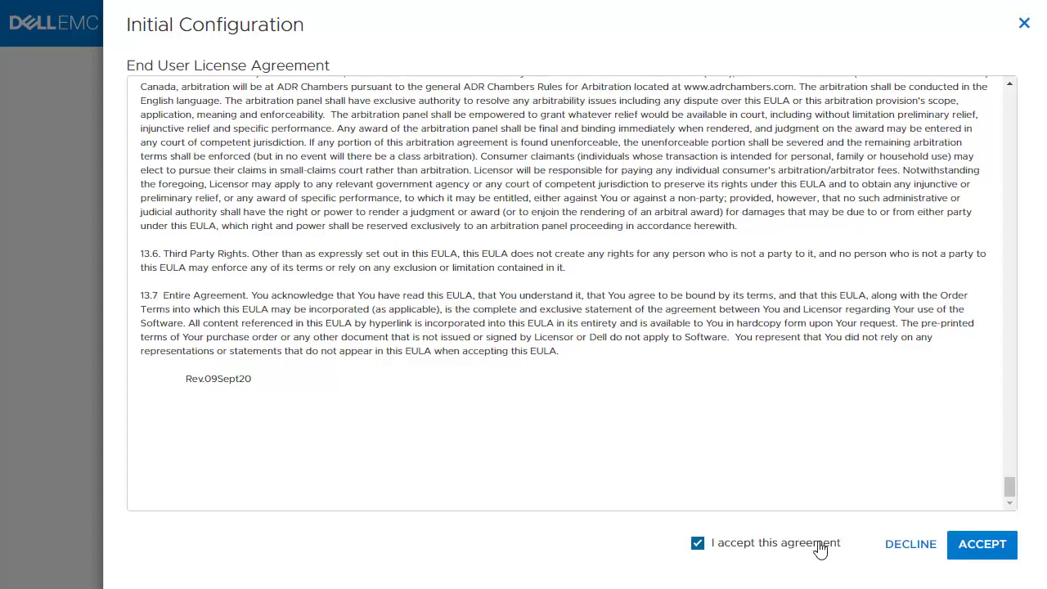
left_click(987, 545)
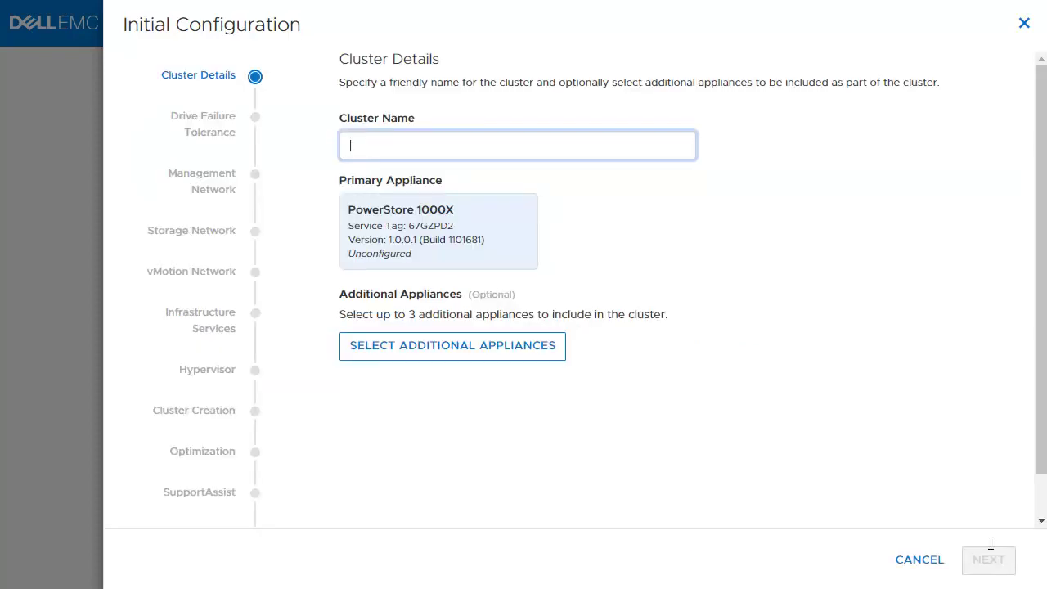
Enter PSX-CL1 as the cluster name and continue to Default Users
type("PSX-CL1")
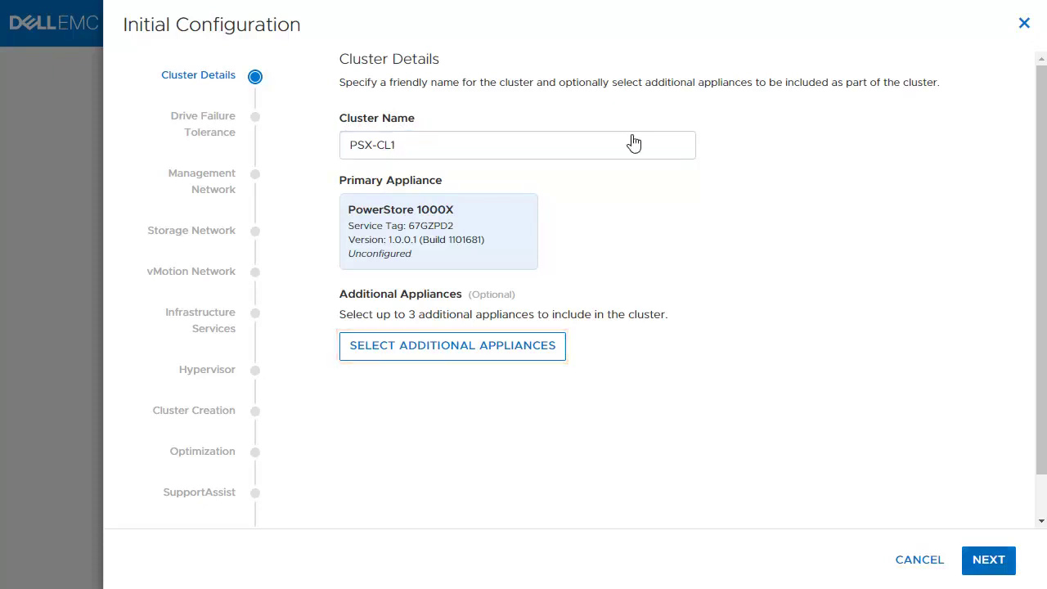
left_click(986, 560)
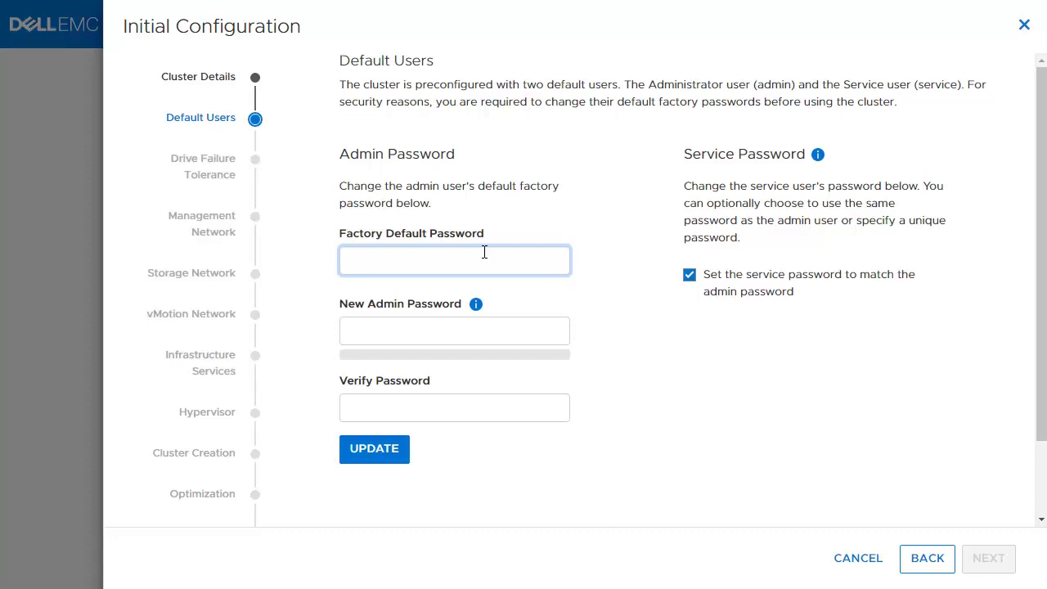
Replace the factory password with a new, verified admin and service password, then continue
type("••••••••••••")
left_click(544, 334)
type("•••••••••")
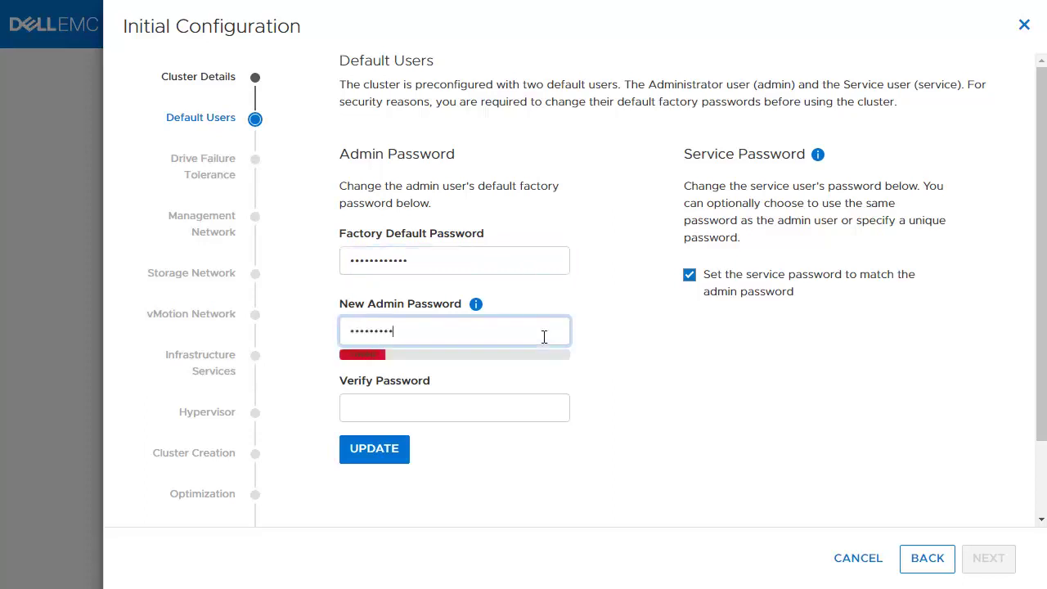
type("•••")
left_click(549, 412)
type("•••")
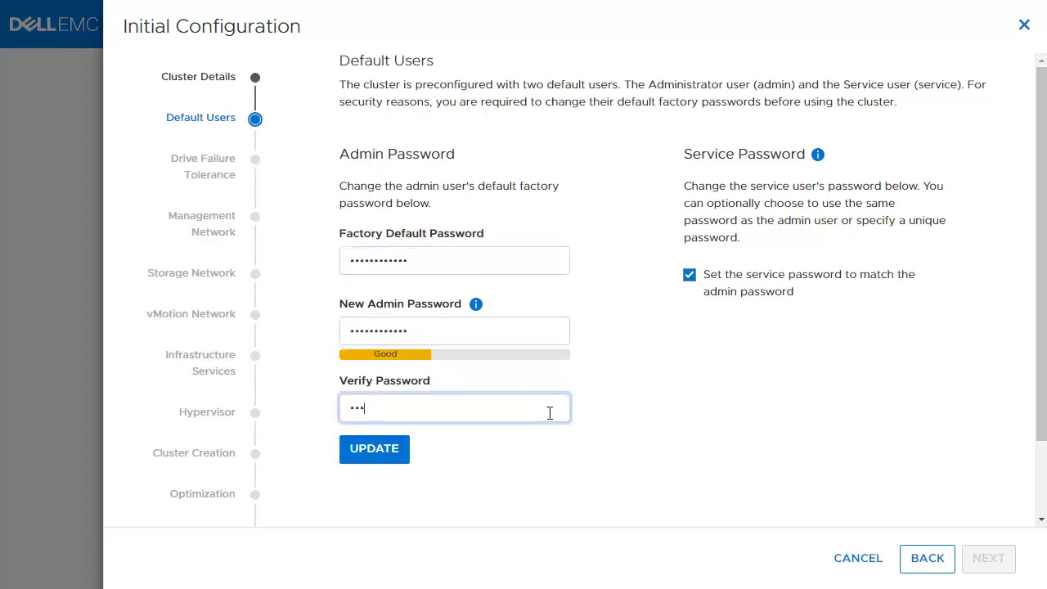
type("•••••••••")
left_click(393, 451)
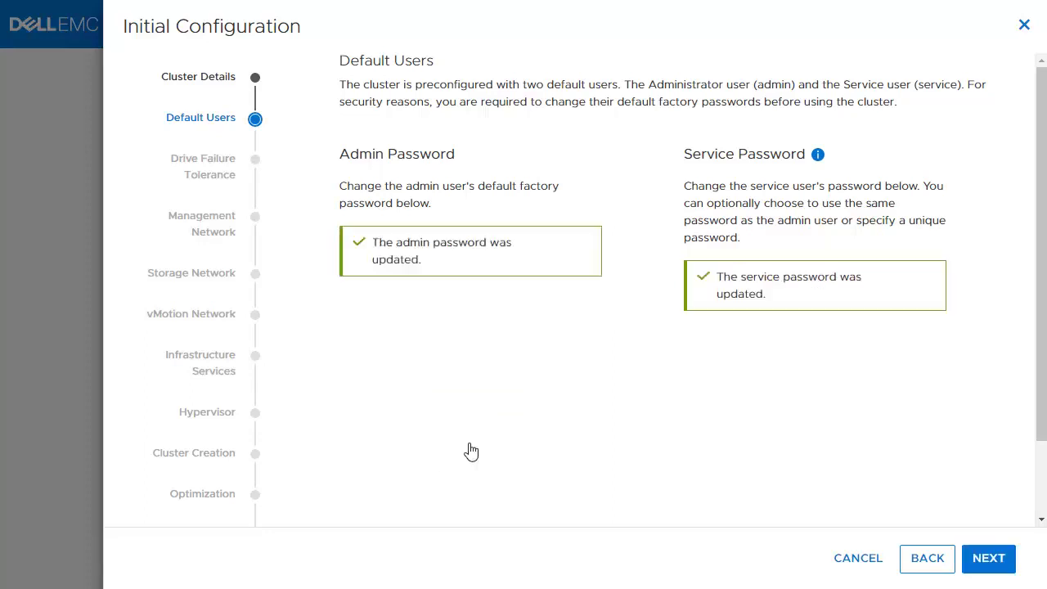
left_click(989, 563)
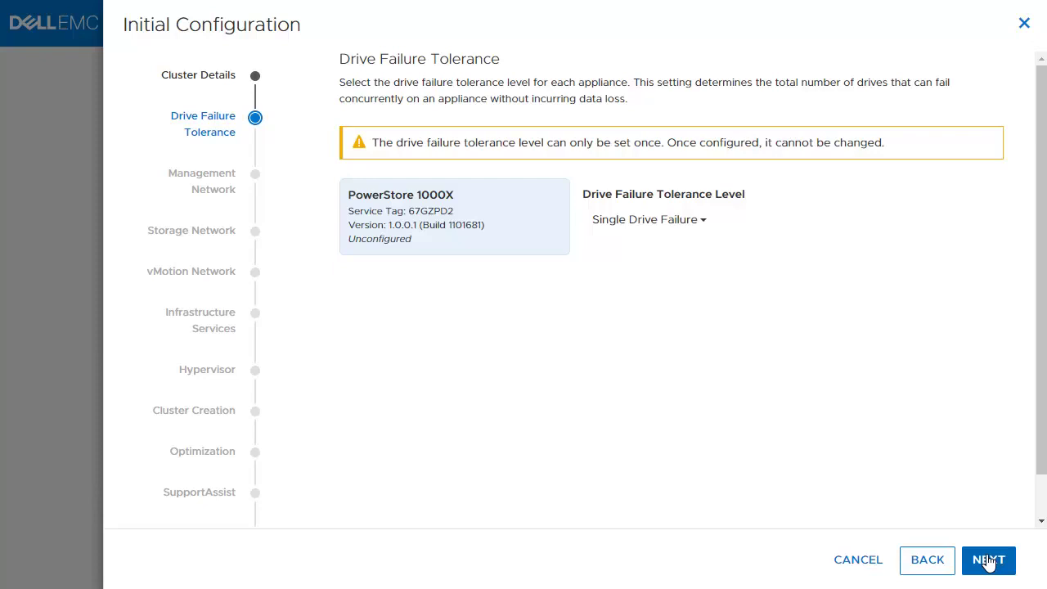
Keep Single Drive Failure tolerance; set management netmask 255.255.255.0 and gateway 192.168.20.1
left_click(988, 561)
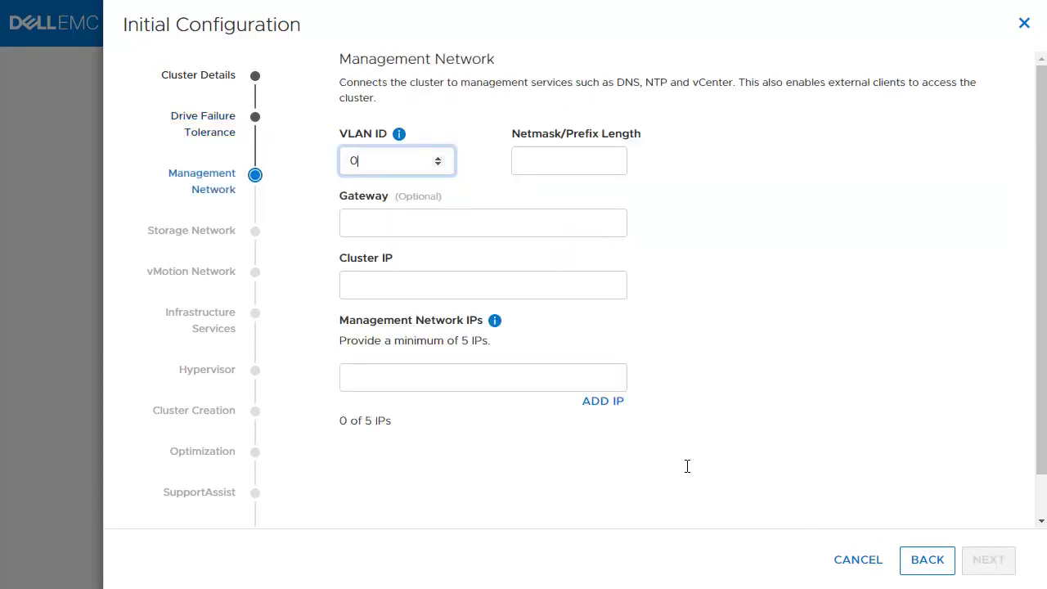
left_click(571, 160)
type("255.255.255")
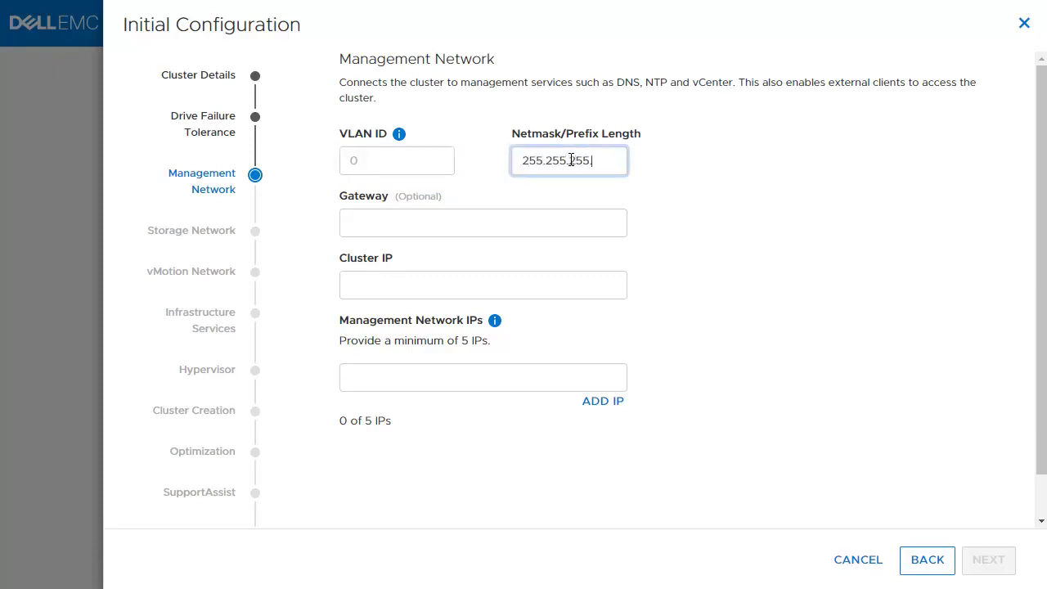
type(".0")
left_click(547, 221)
type("192.168.")
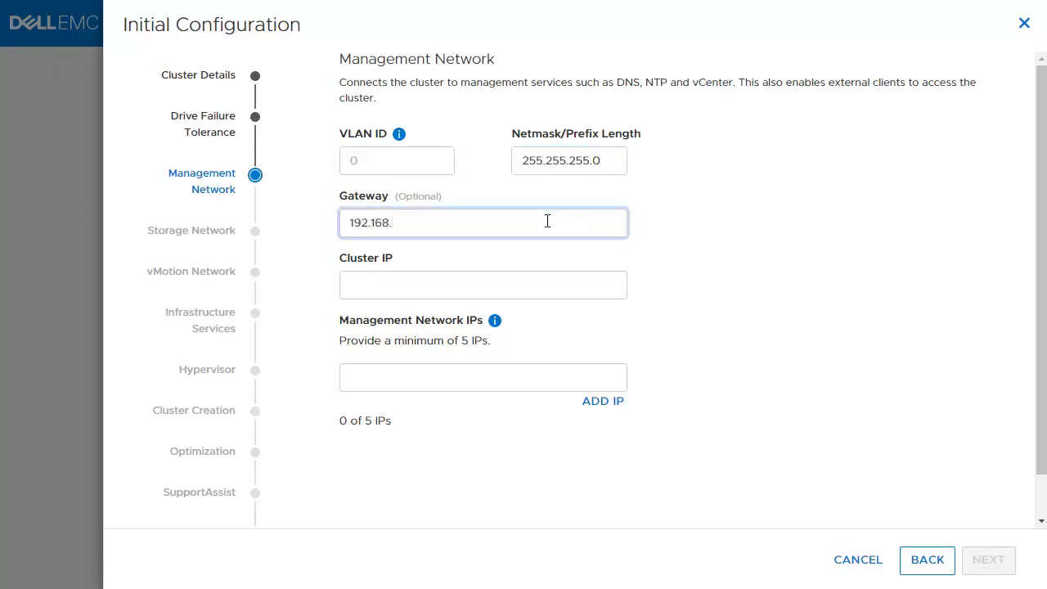
type("20.1")
Set cluster IP 192.168.20.100 and management IPs 192.168.20.101-105, then continue
left_click(533, 283)
type("100")
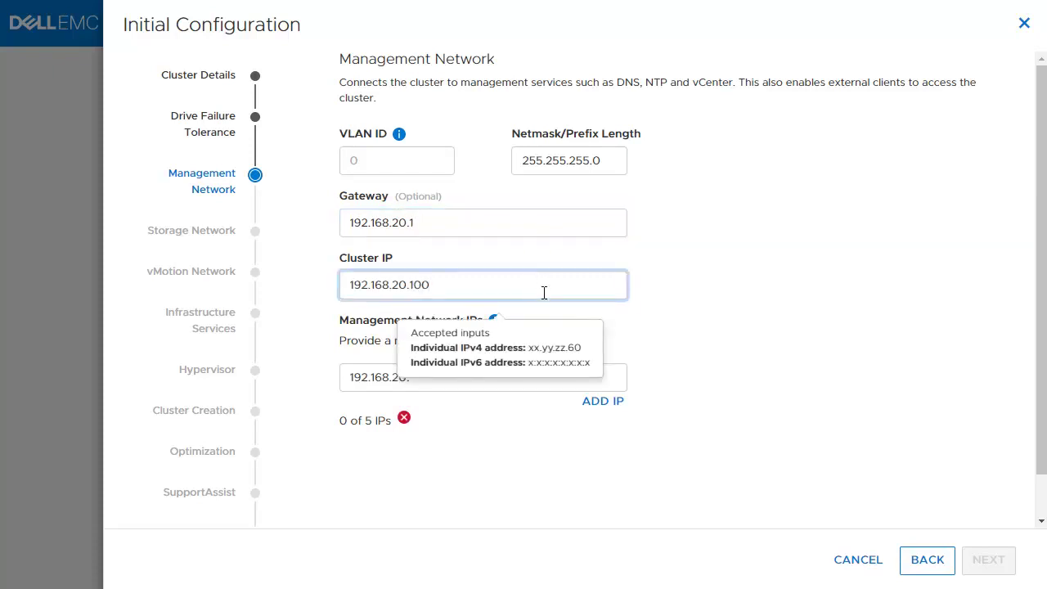
left_click(551, 377)
type("101-105")
key("Tab")
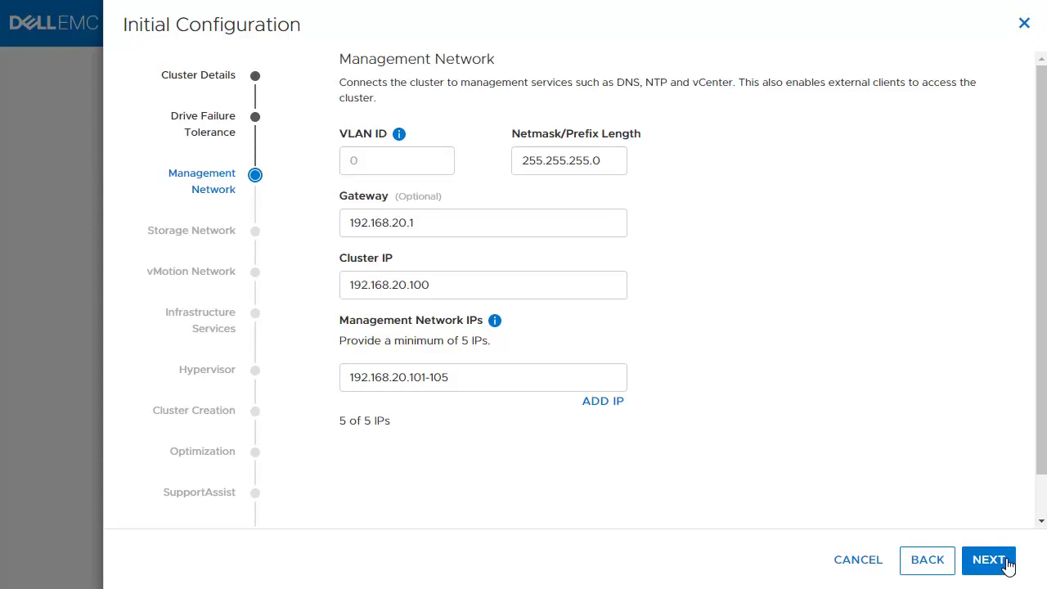
left_click(988, 559)
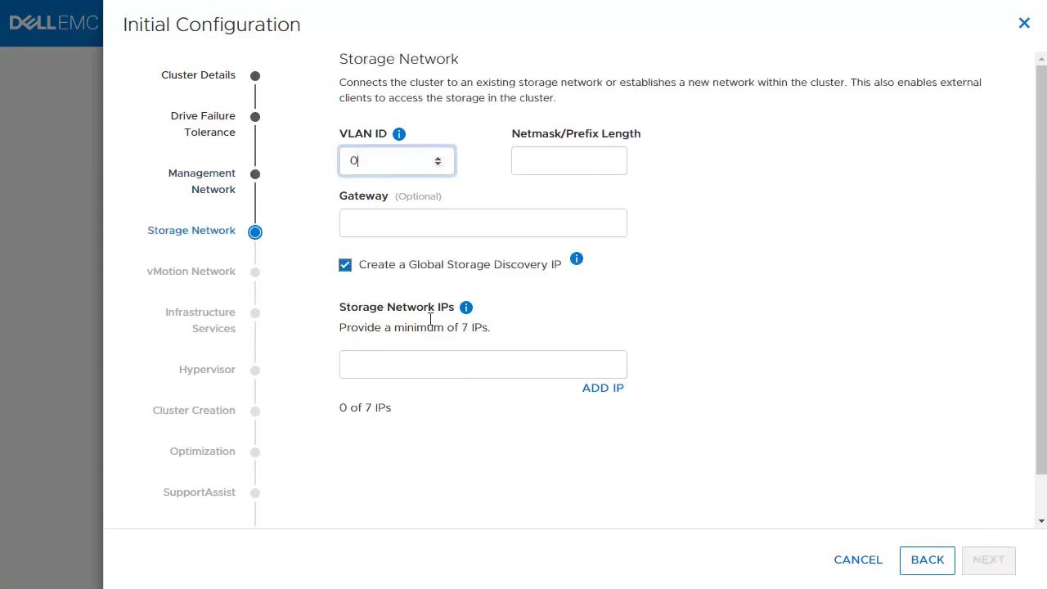
Configure the storage network: VLAN 40, netmask 255.255.255.0, gateway 192.168.40.1, IPs 192.168.40.100-106
key("BackSpace")
type("40")
left_click(572, 163)
type("255.255.255.0")
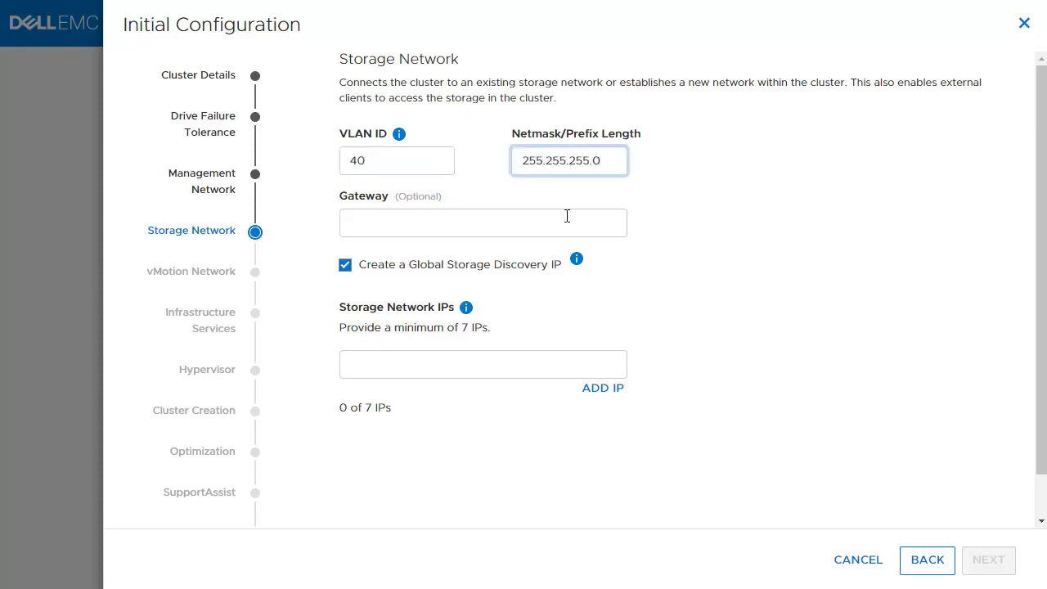
left_click(567, 216)
type("192.168.40.1")
left_click(547, 358)
type("192.168.40.1")
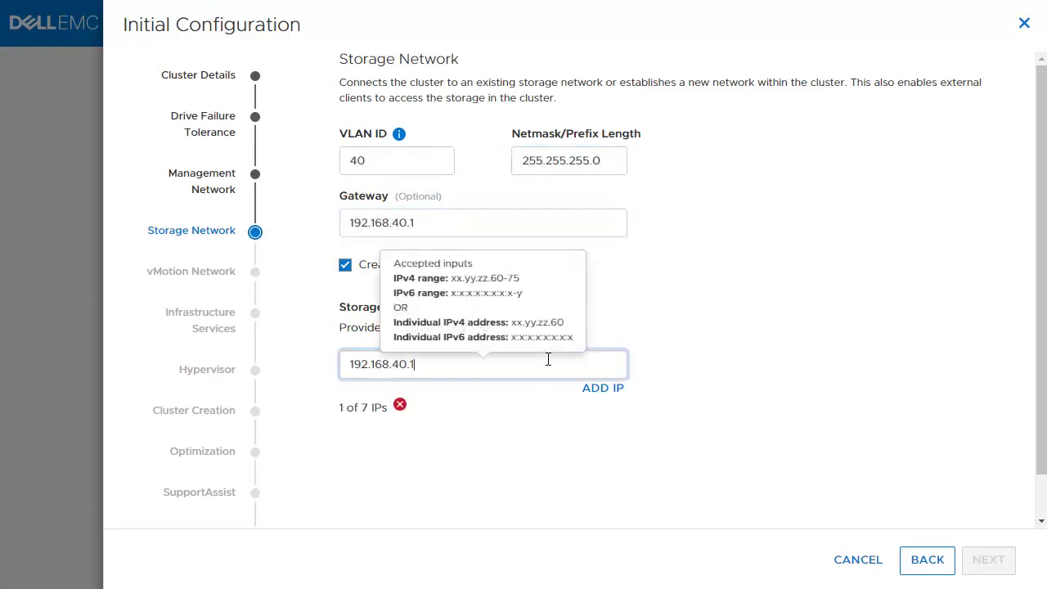
type("00-106")
left_click(987, 560)
Configure the vMotion network: VLAN 60, netmask 255.255.255.0, gateway 192.168.60.1, IPs 192.168.60.100-101
left_click(385, 159)
key("BackSpace")
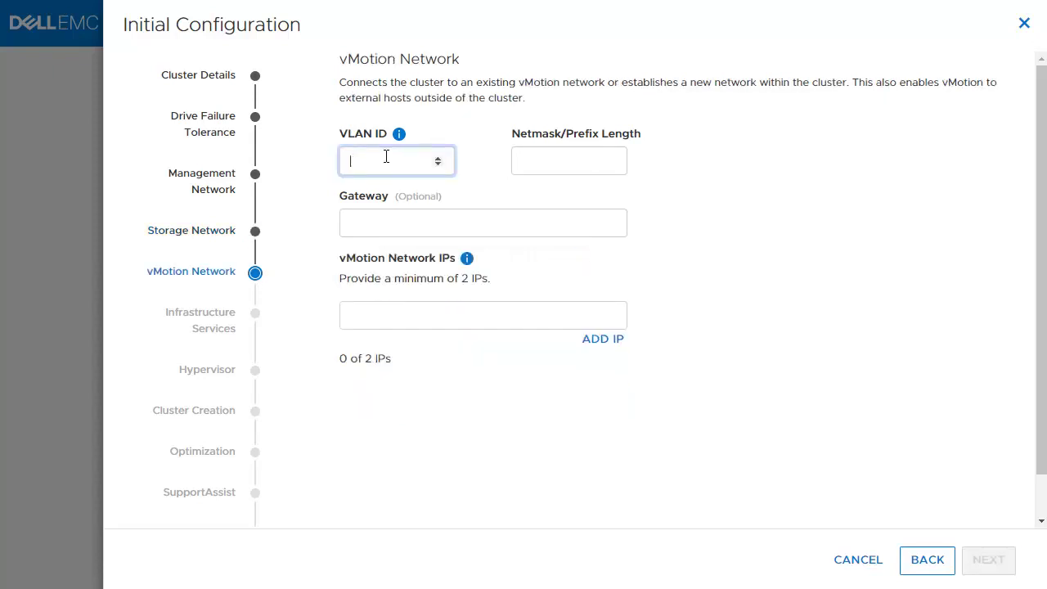
type("60")
left_click(556, 156)
type("255.255.255.0")
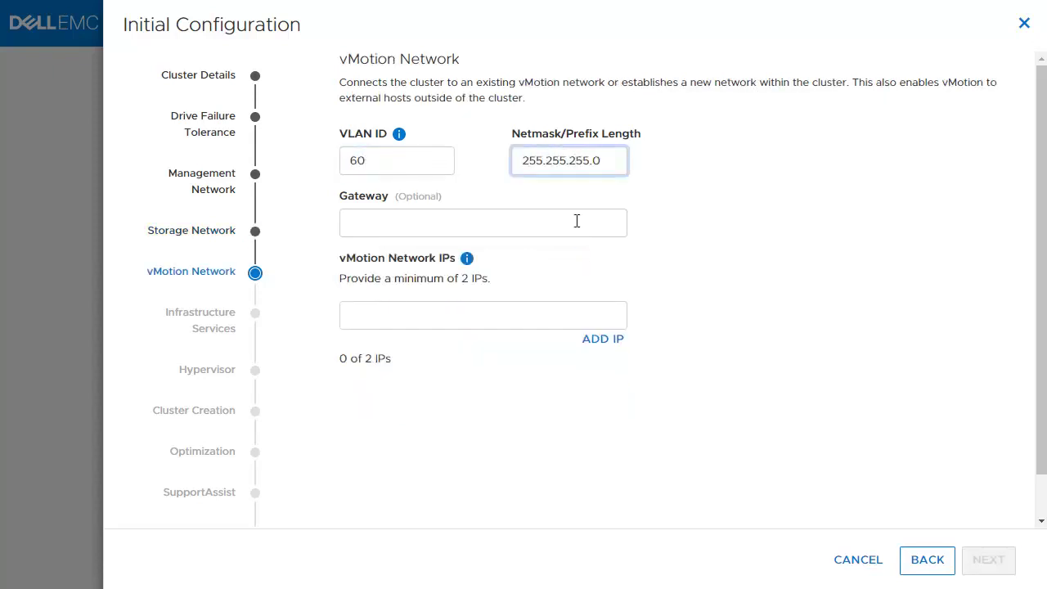
left_click(577, 221)
type("192.168.60.1")
left_click(558, 311)
type("192.168.60.1")
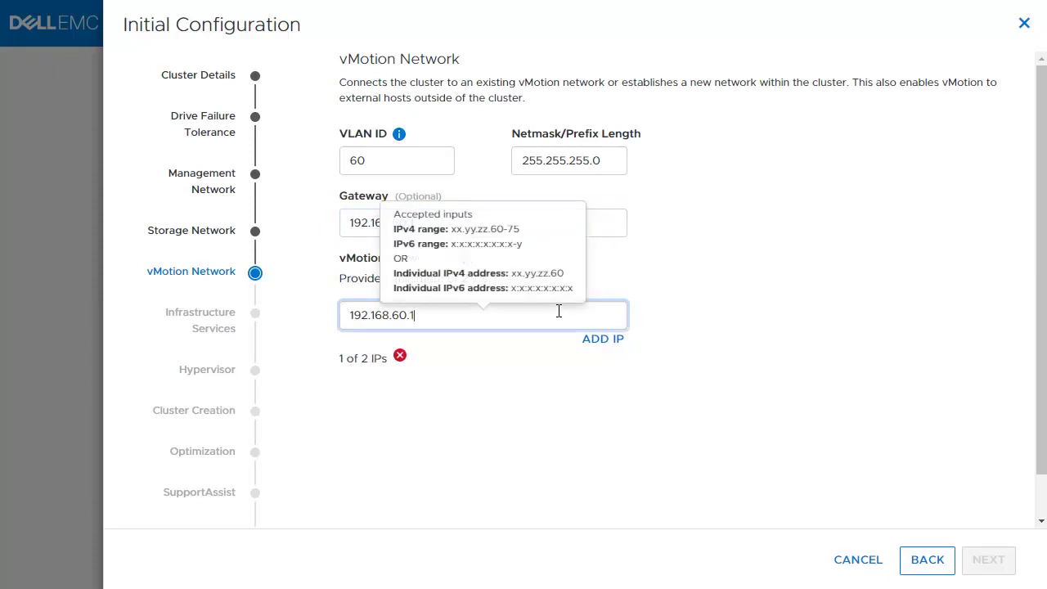
type("00-101")
left_click(994, 563)
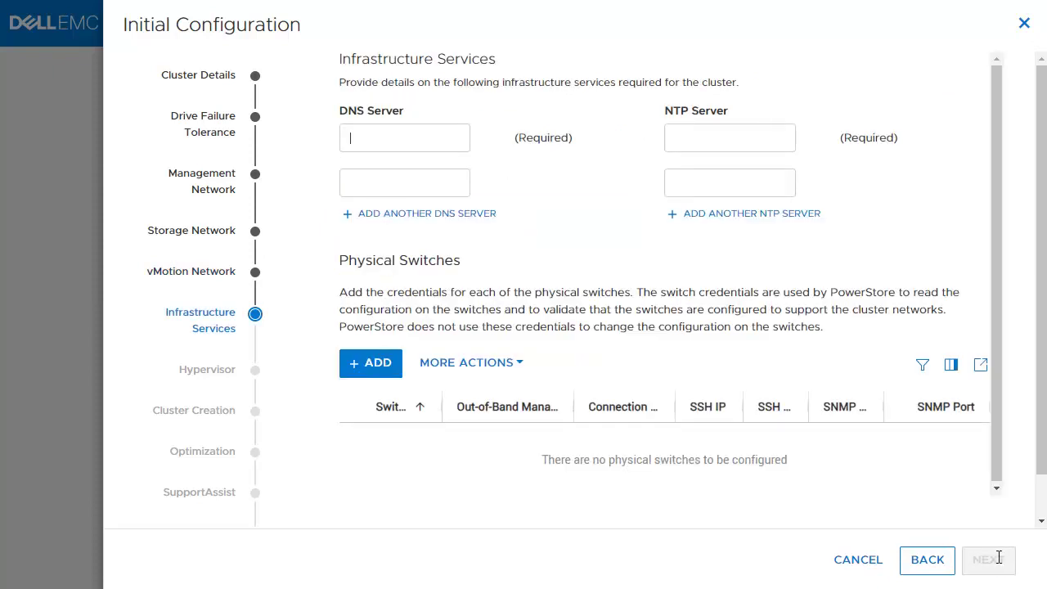
Set the DNS servers to 192.168.20.50 and 192.168.20.51
left_click(428, 135)
type("192.168.20.")
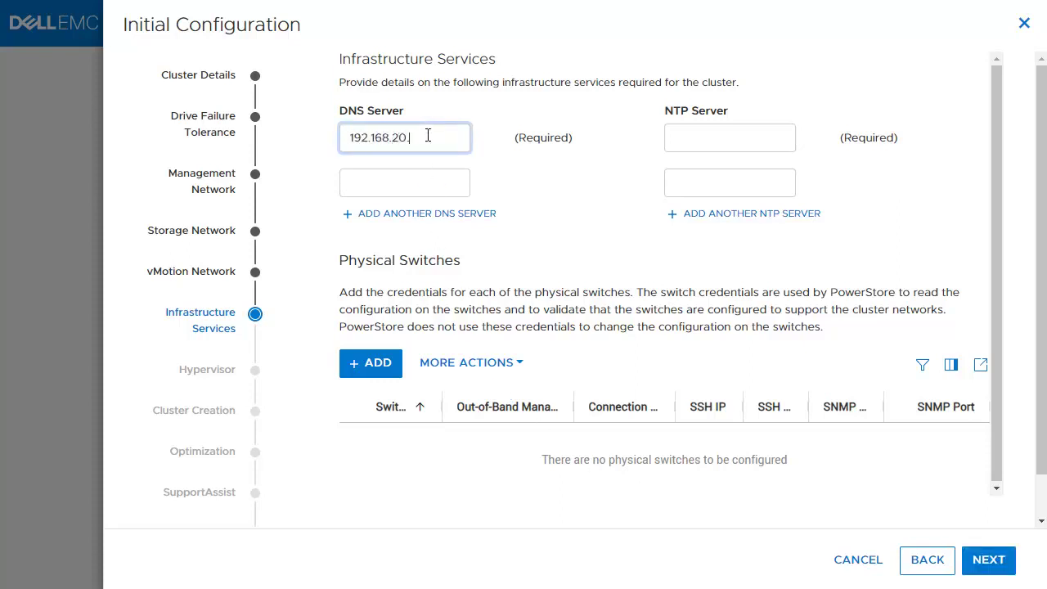
type("50")
left_click(442, 179)
type("192.168")
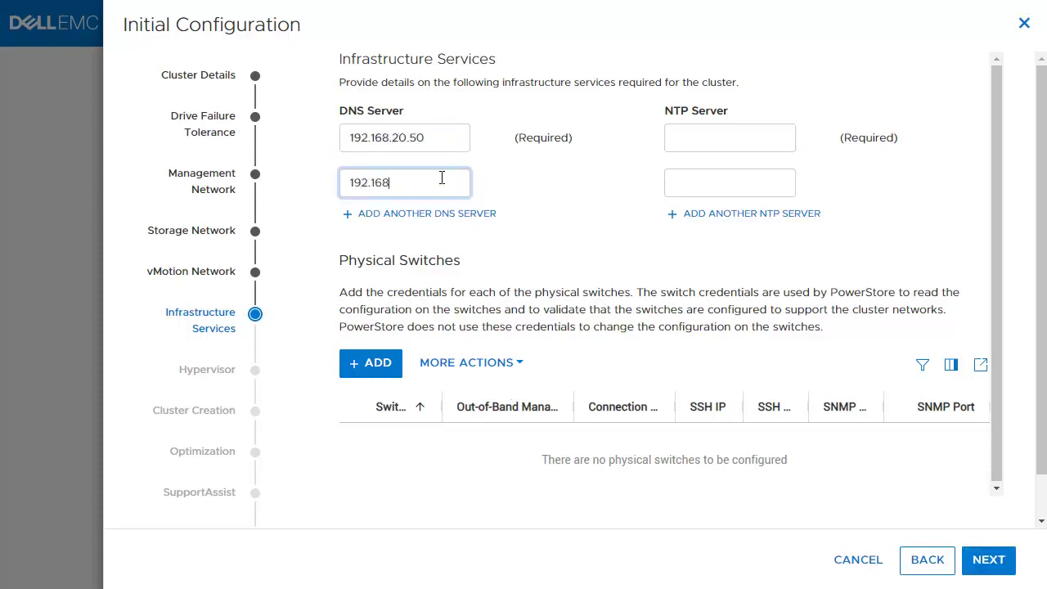
type(".20.51")
Set the NTP servers to 192.168.20.50 and 192.168.20.51 and continue to Hypervisor
left_click(751, 135)
type("192.168.20.5")
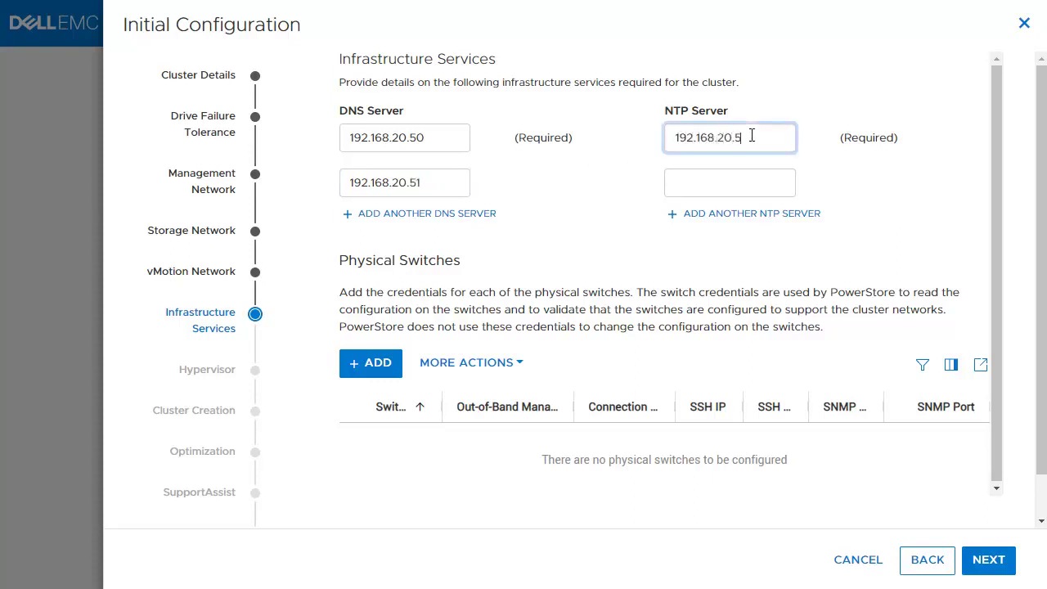
type("0")
left_click(778, 181)
type("192.168.20")
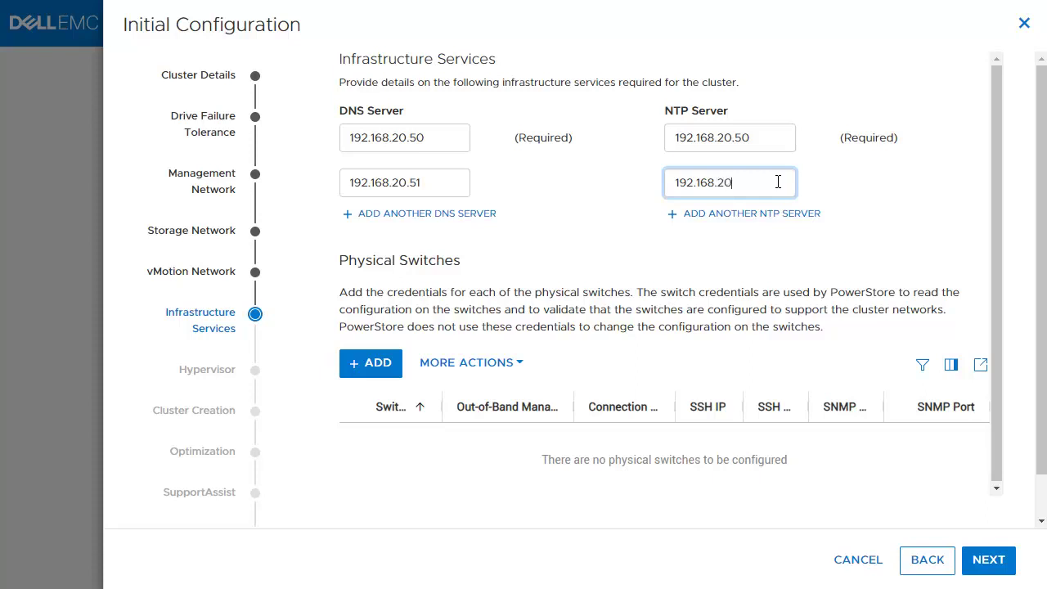
type(".51")
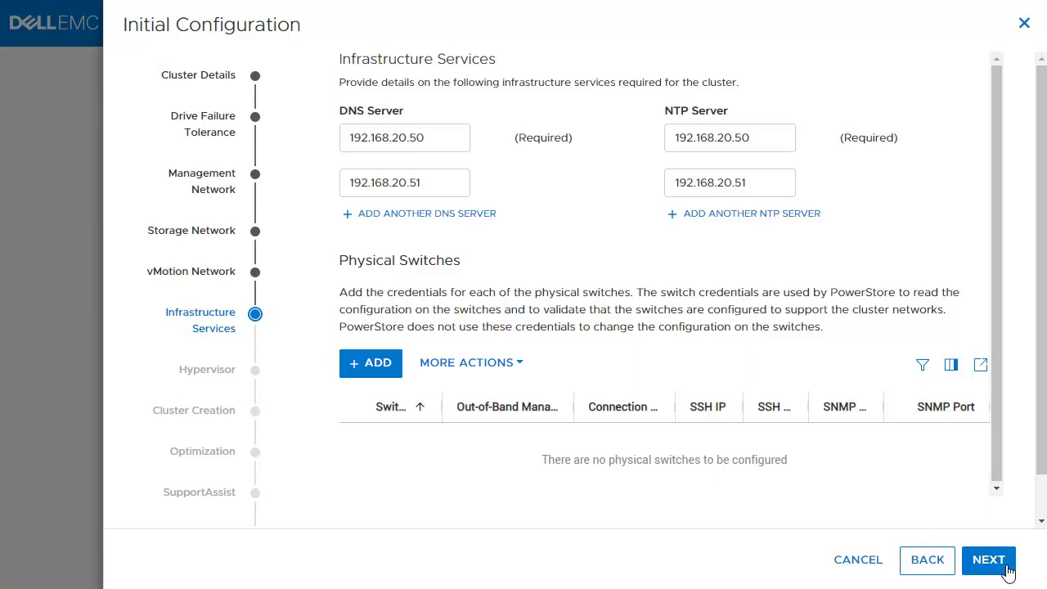
left_click(1006, 569)
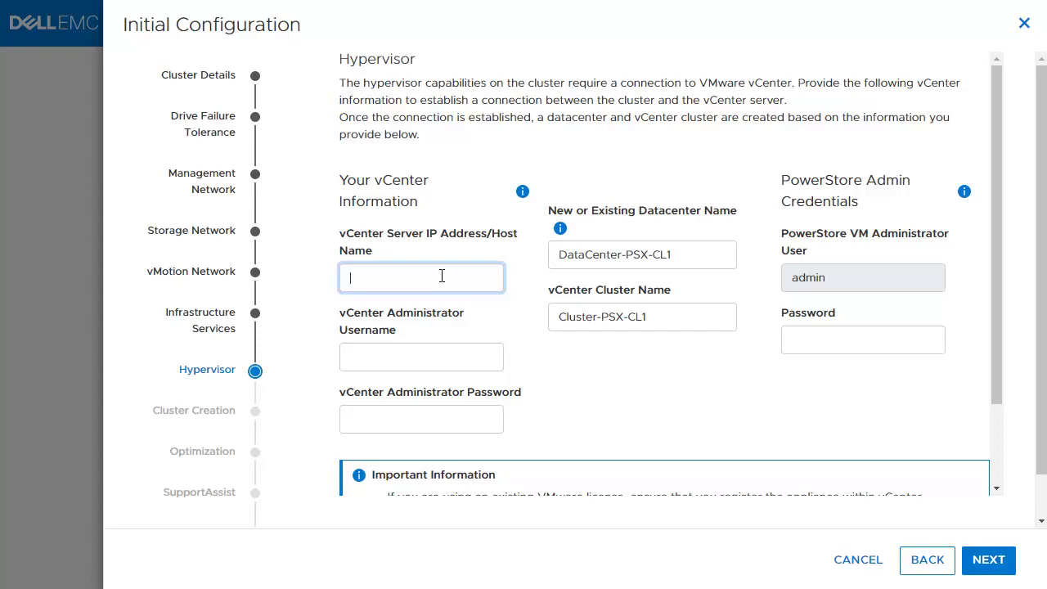
Connect to vCenter 192.168.20.200 with the vCenter administrator username and password
type("192.168.20.200")
left_click(466, 350)
type("admin")
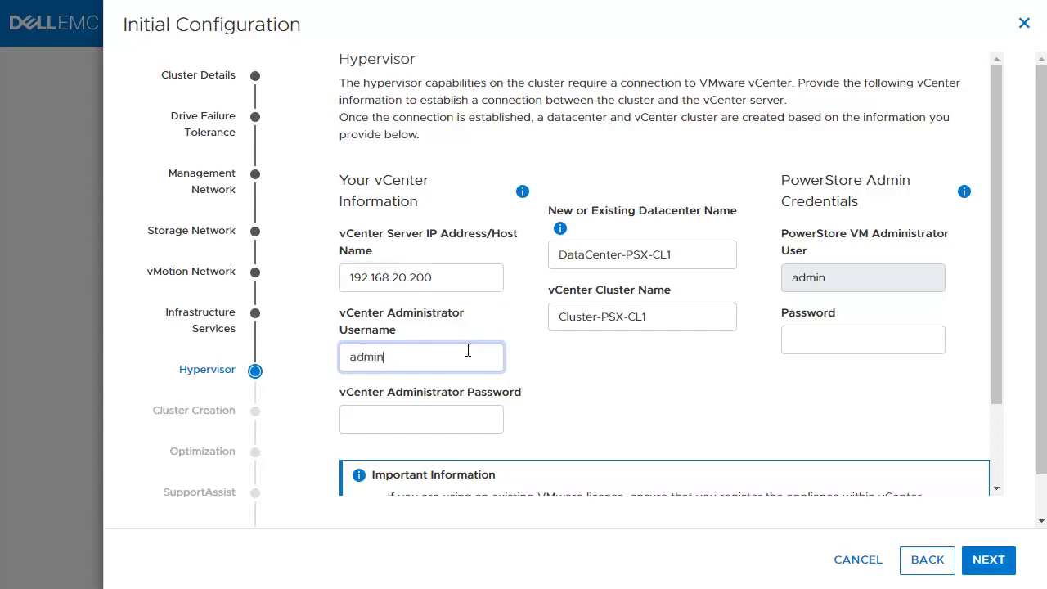
type("istrator@vsphere.local")
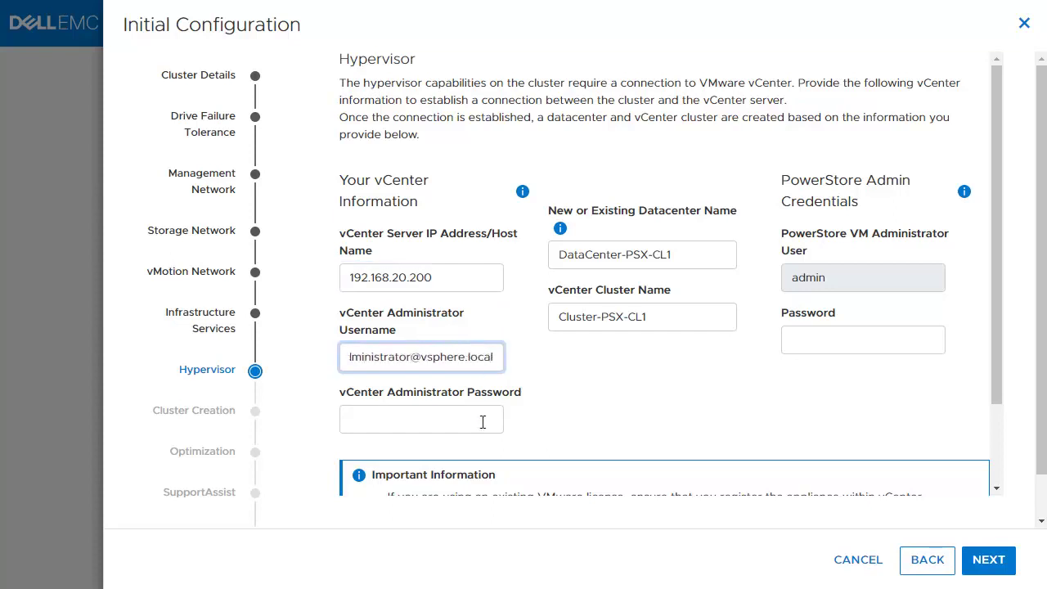
left_click(482, 422)
type("Password123!")
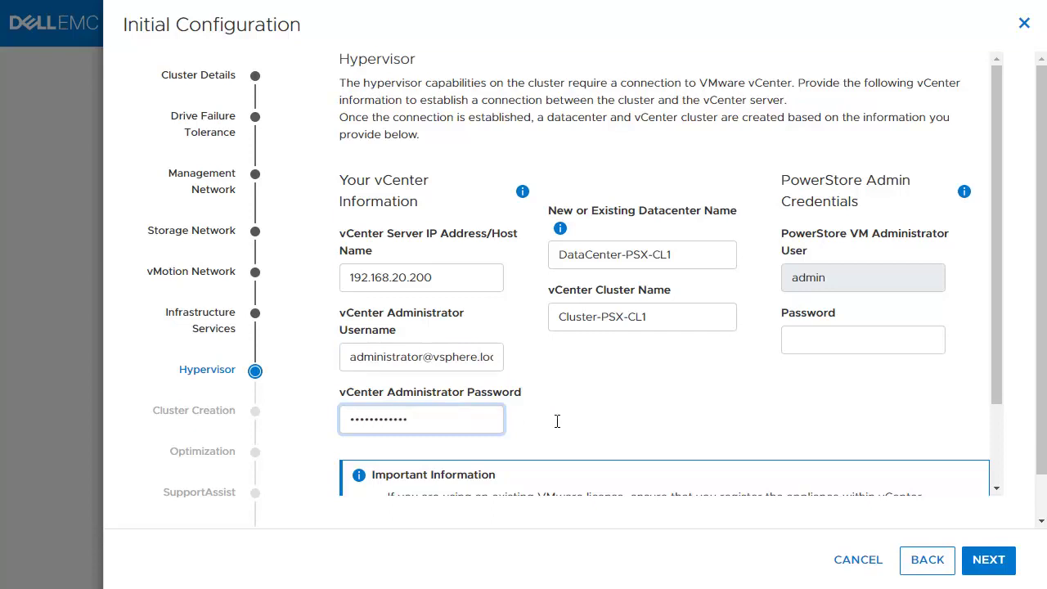
Enter the PowerStore admin password and continue to the Cluster Creation review
left_click(896, 335)
type("Password")
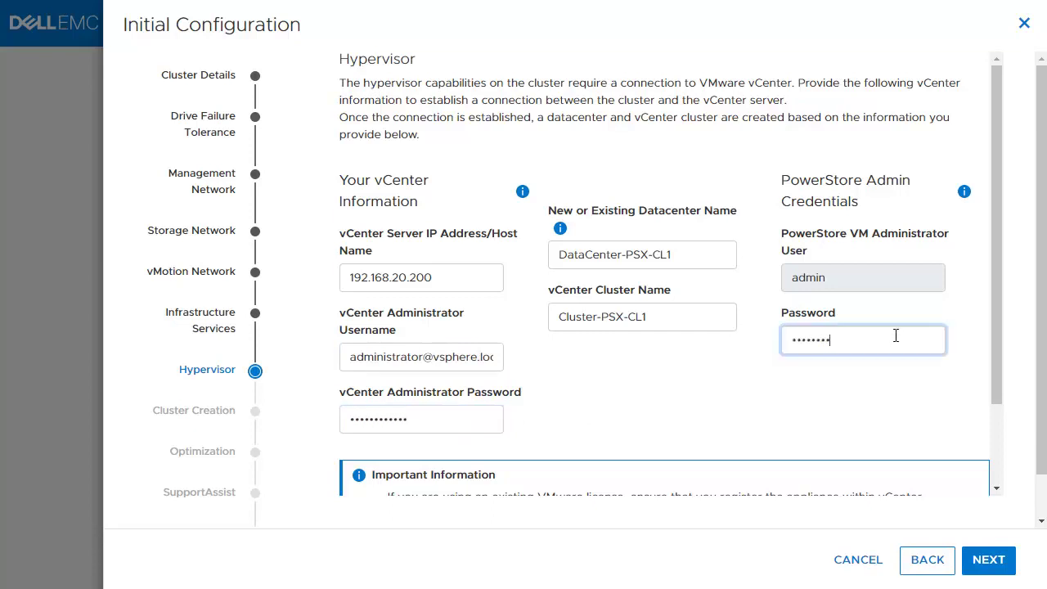
type("123!")
left_click(990, 321)
left_click_drag(996, 312, 1007, 429)
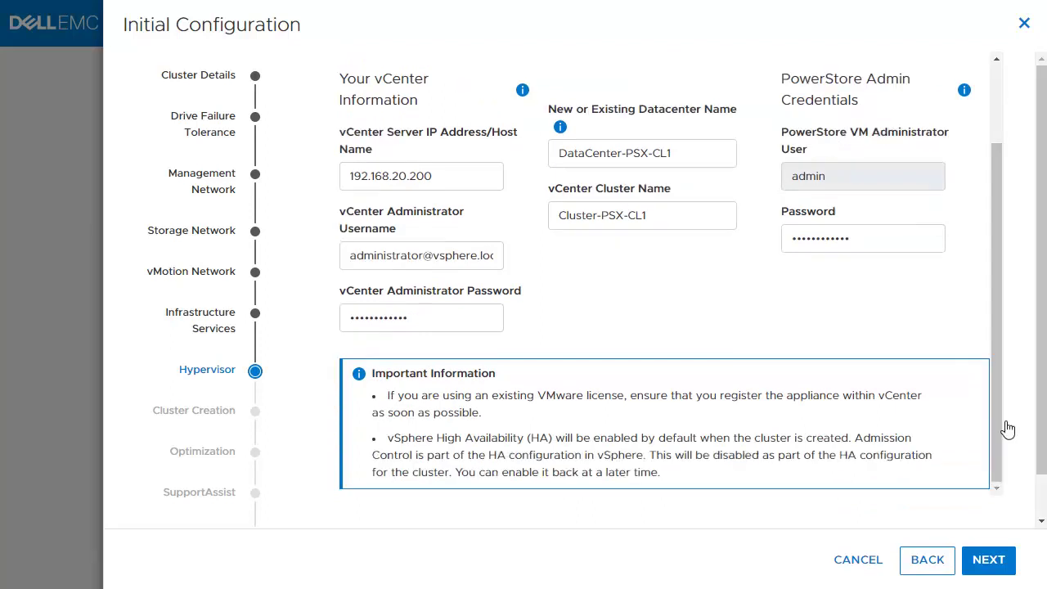
left_click(1004, 562)
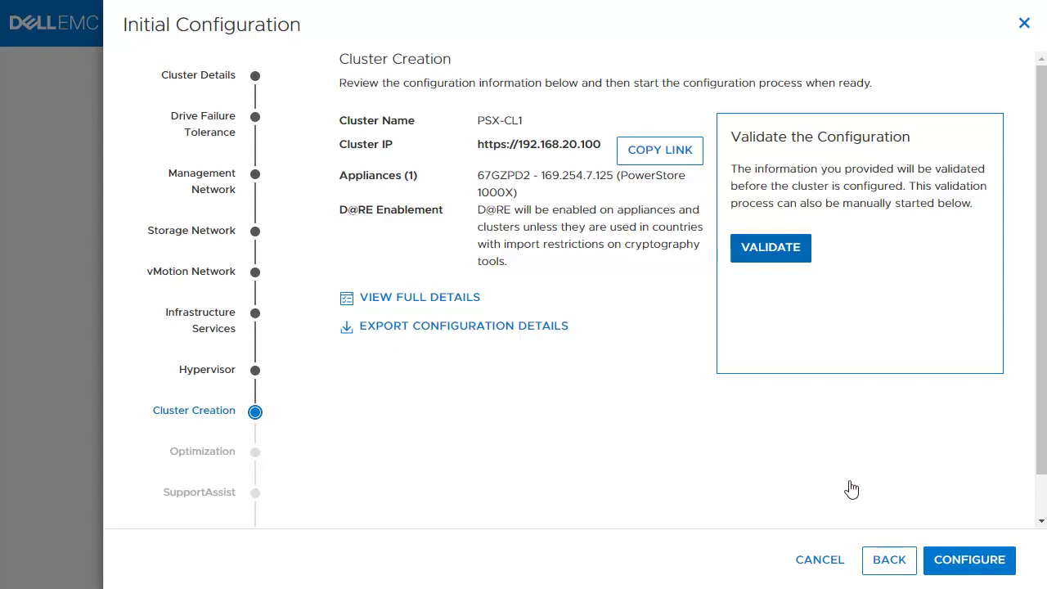
left_click(798, 249)
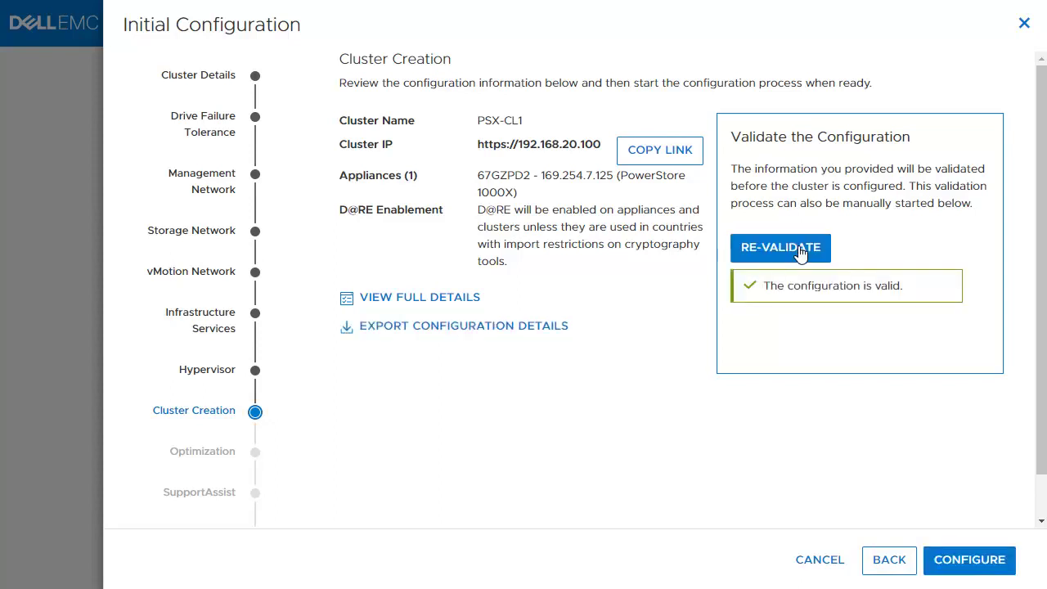
left_click(980, 556)
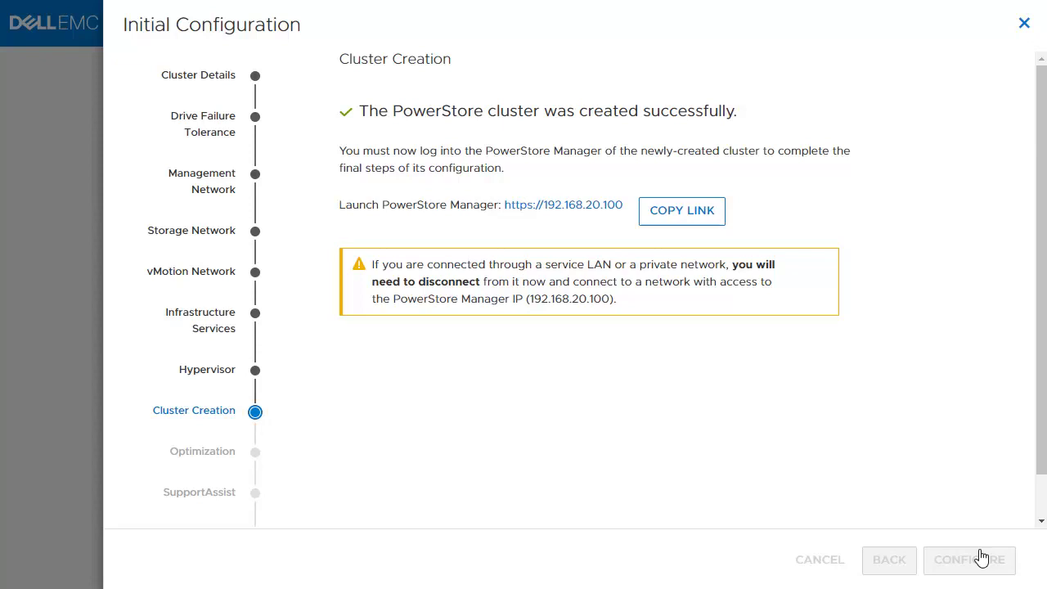
left_click(597, 209)
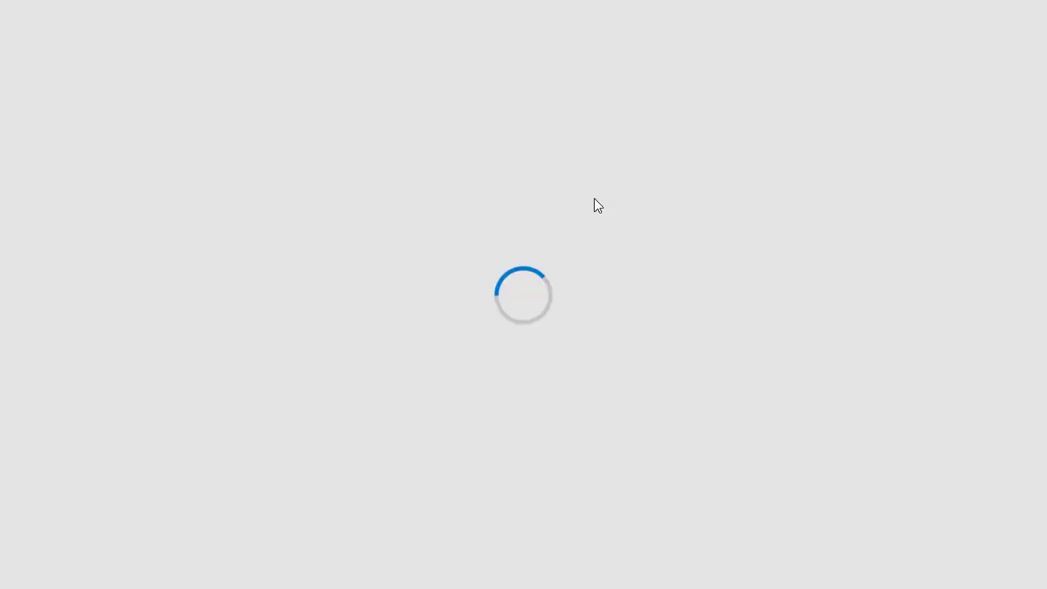
Log in to the new cluster with the admin username and its password
type("admin")
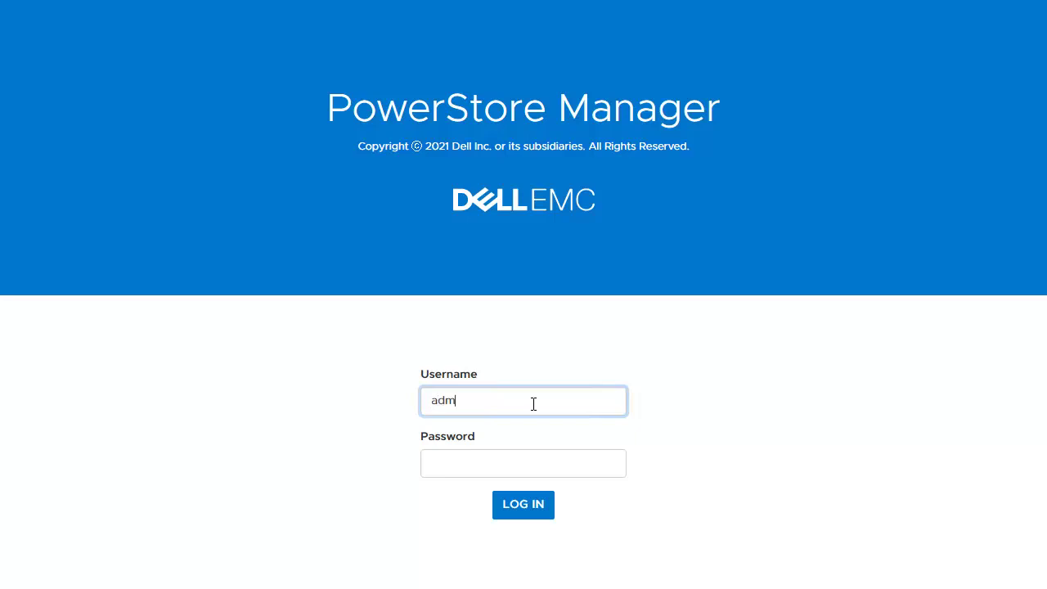
left_click(577, 469)
type("************")
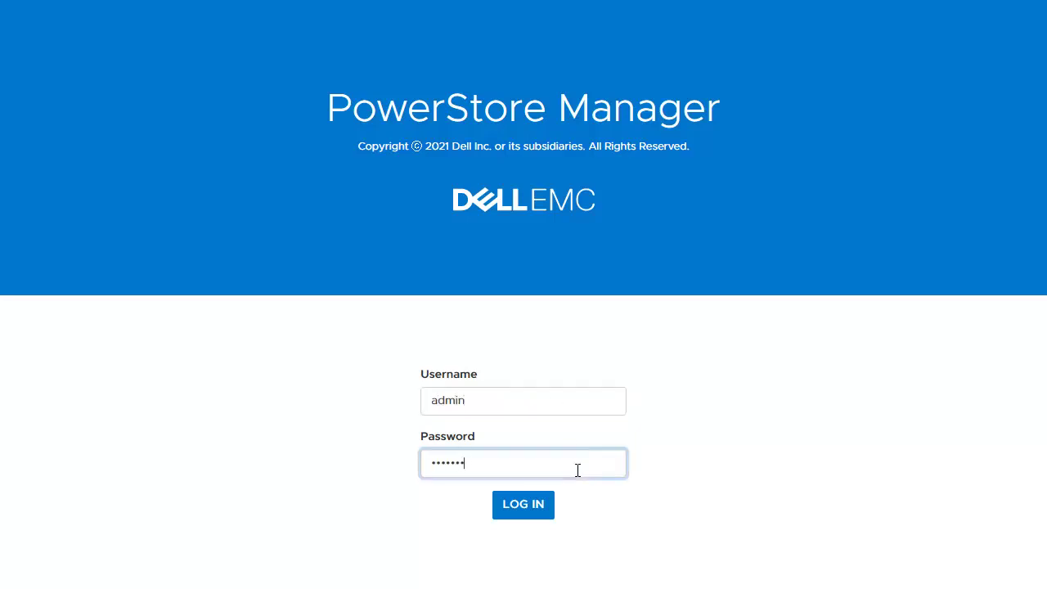
left_click(524, 509)
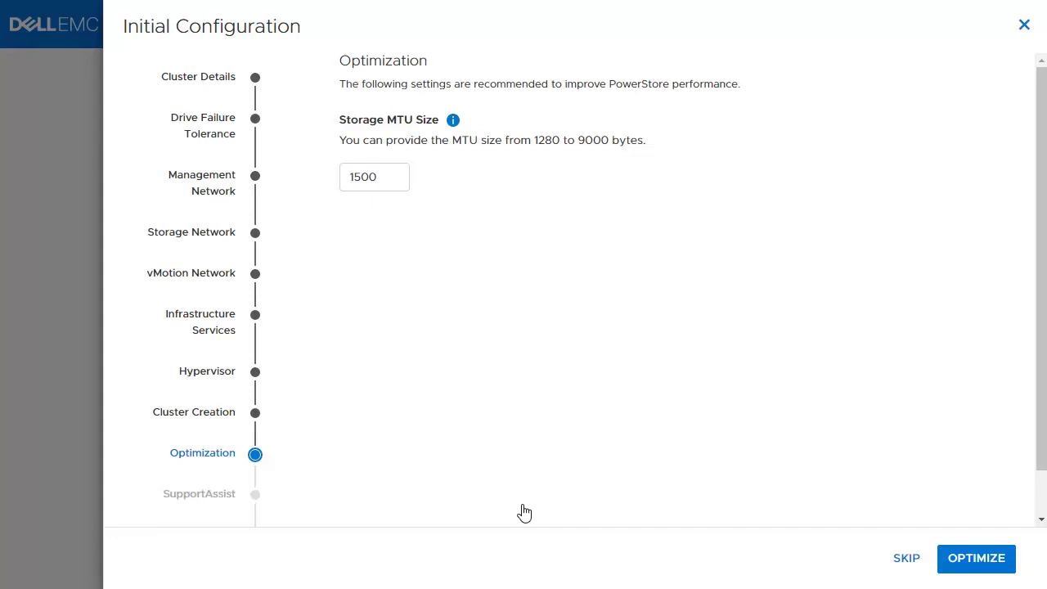
Skip both the Optimization and SupportAssist steps, confirming each skip
left_click(906, 561)
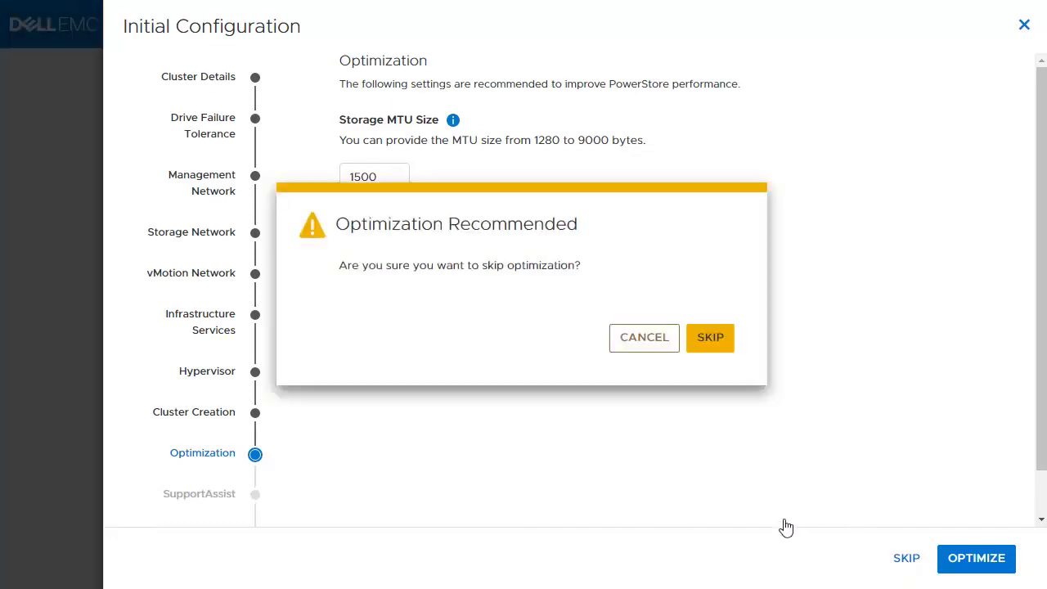
left_click(723, 343)
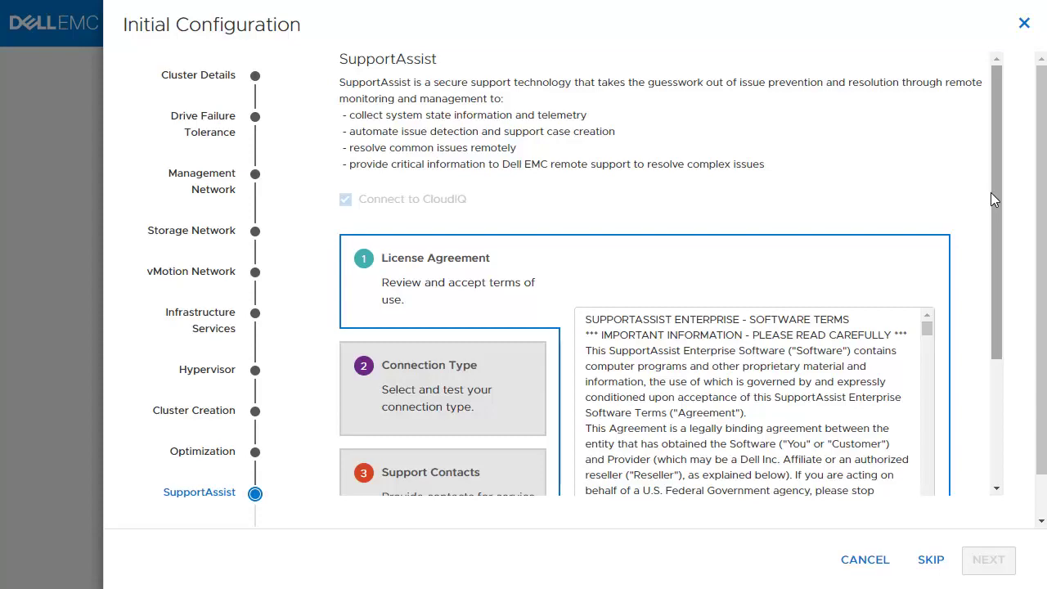
left_click_drag(991, 192, 1012, 395)
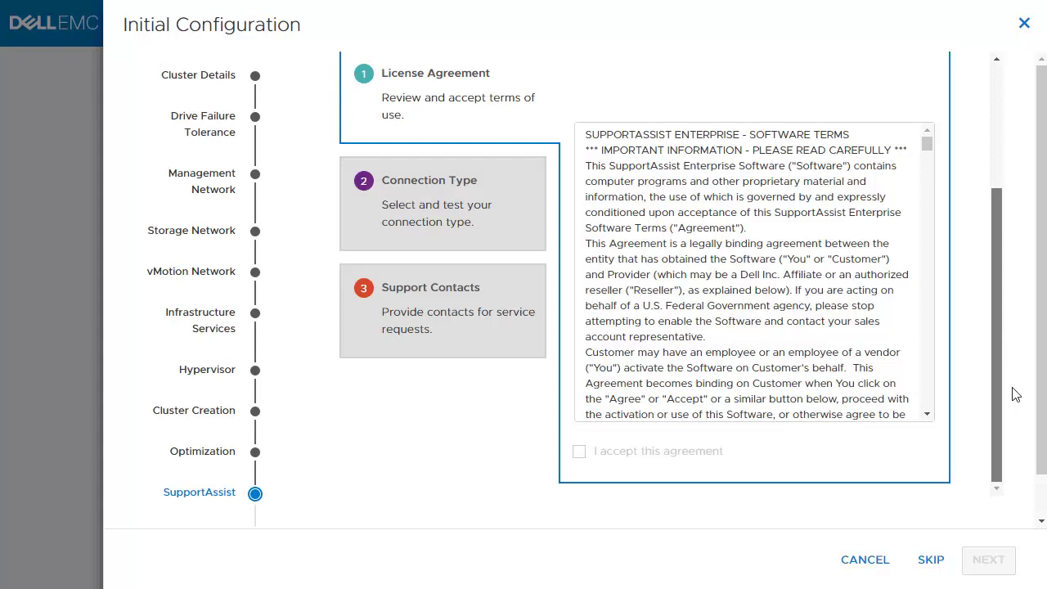
left_click(934, 563)
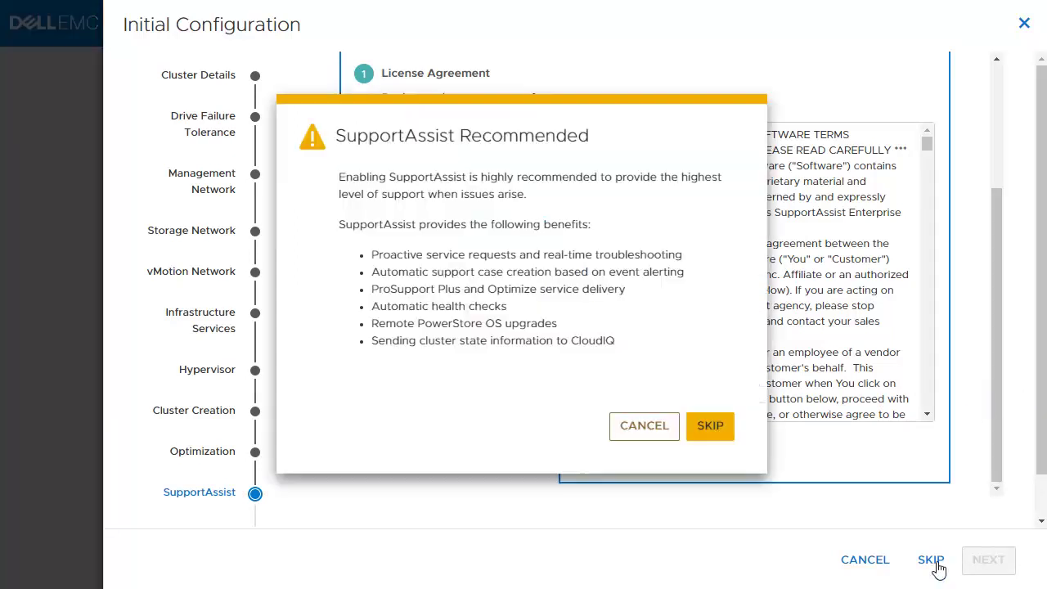
left_click(708, 426)
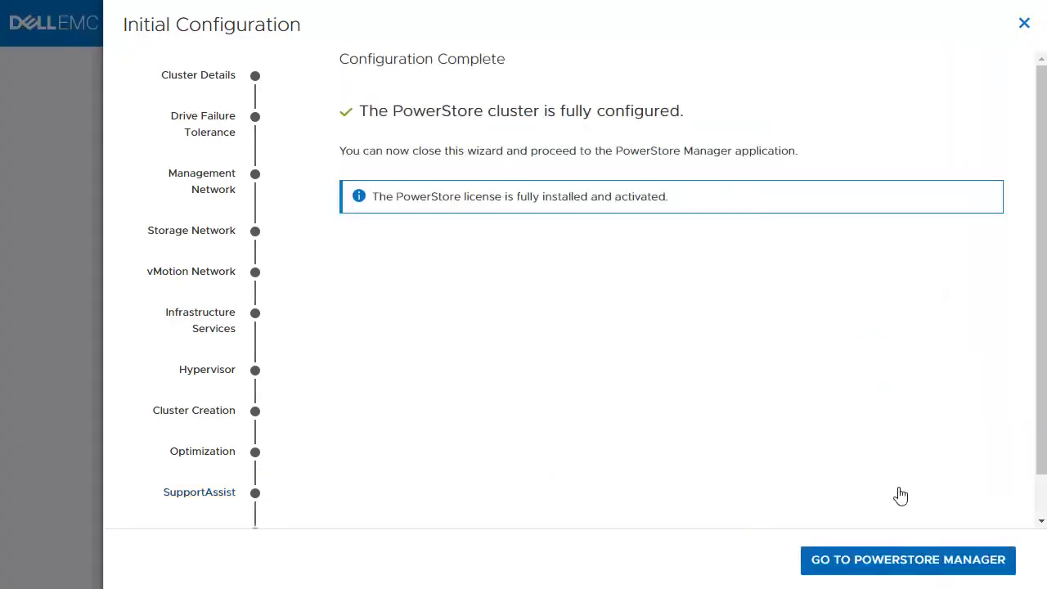